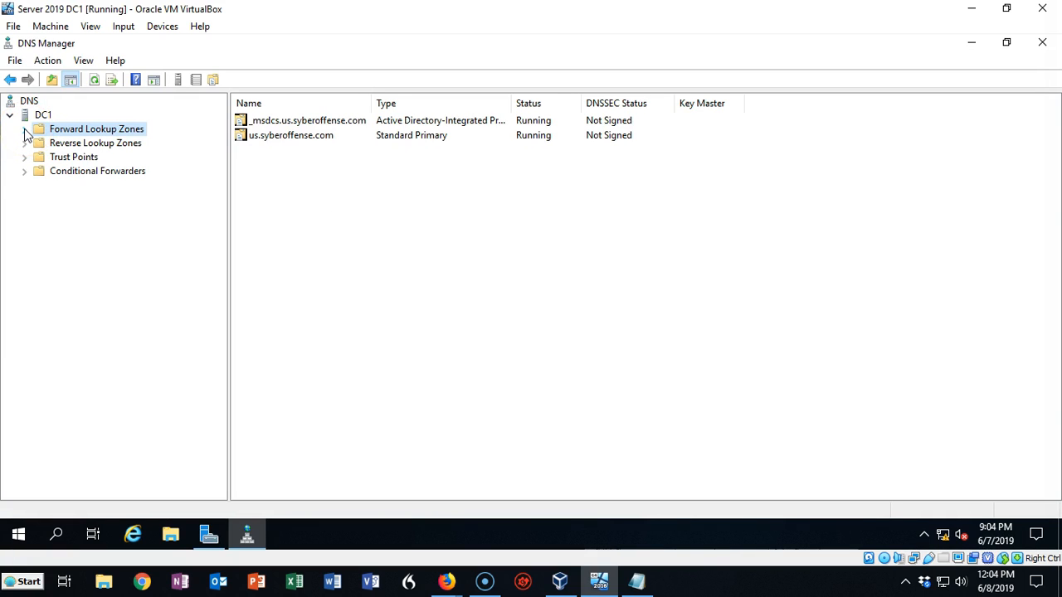
Start a new forward lookup zone as an Active Directory-stored primary zone, replicated to all DNS servers on domain controllers in this domain.
click(24, 130)
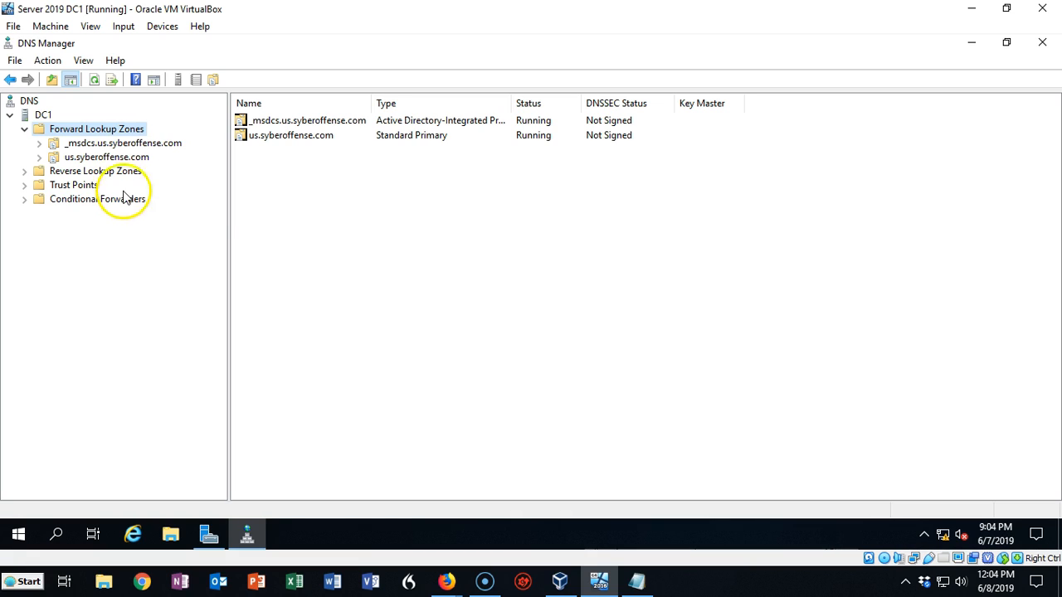
right_click(117, 136)
click(161, 138)
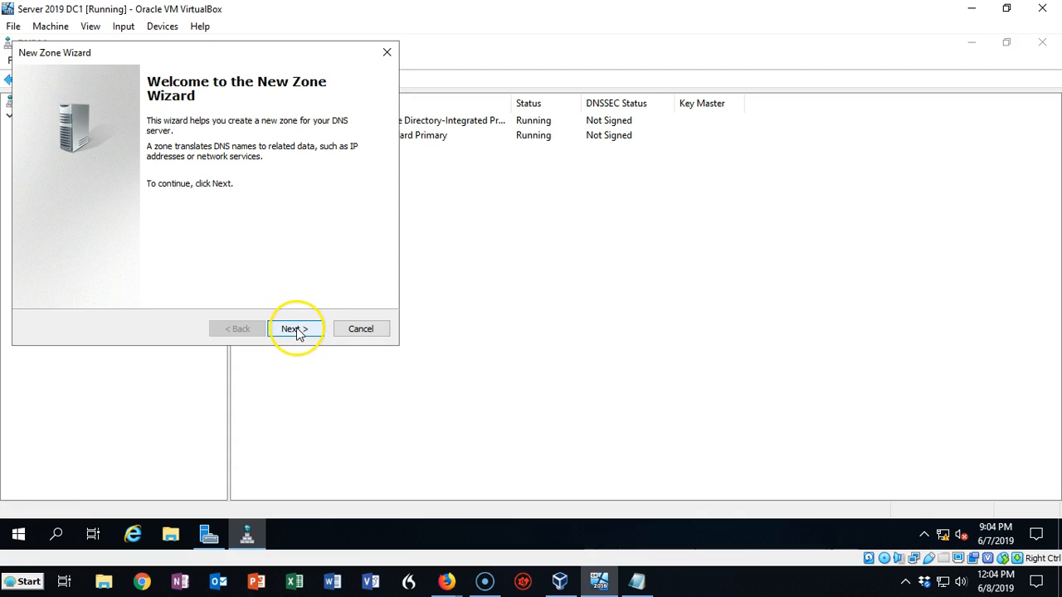
click(295, 330)
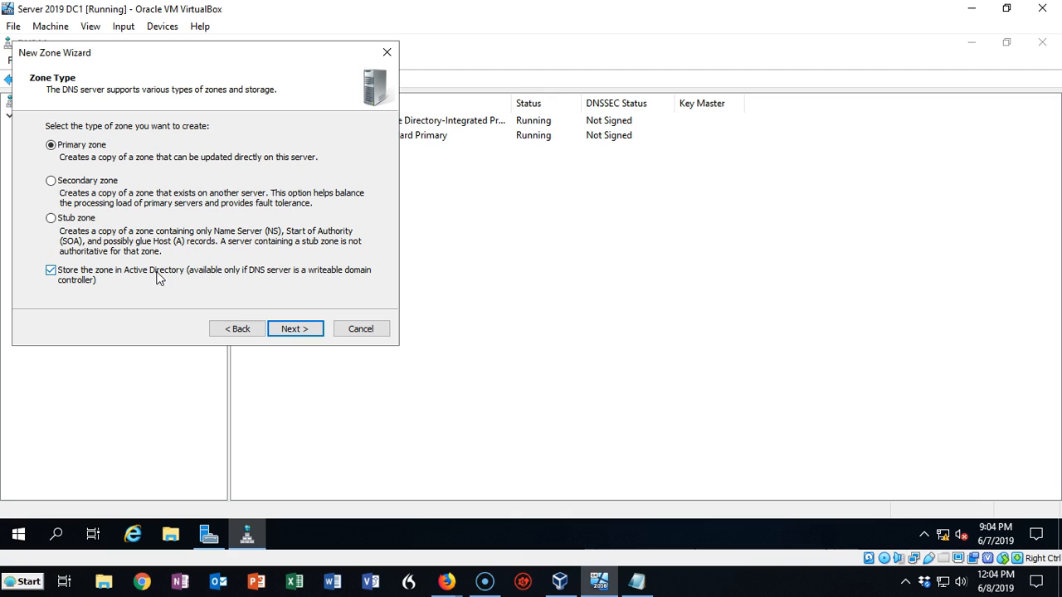
click(292, 330)
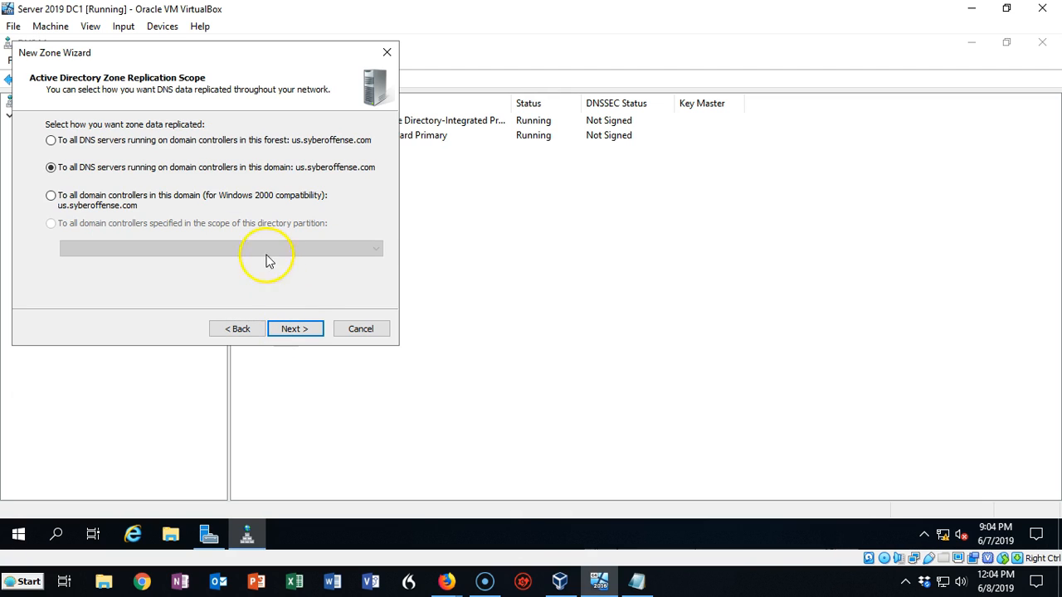
click(292, 330)
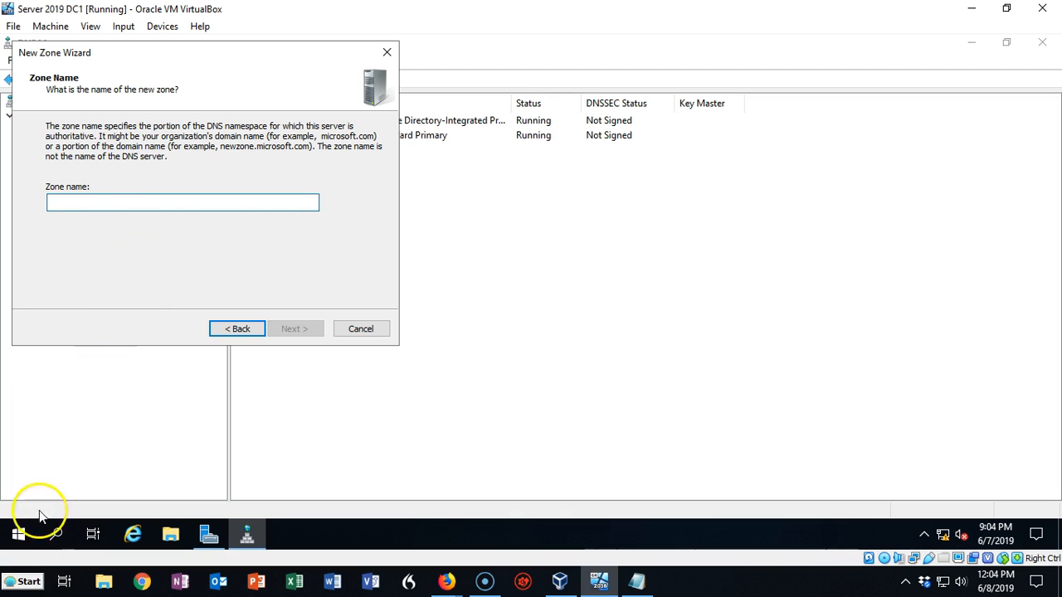
Name the new zone syberoffense.com and finish creating it with the remaining default settings.
text(syberoffense.com)
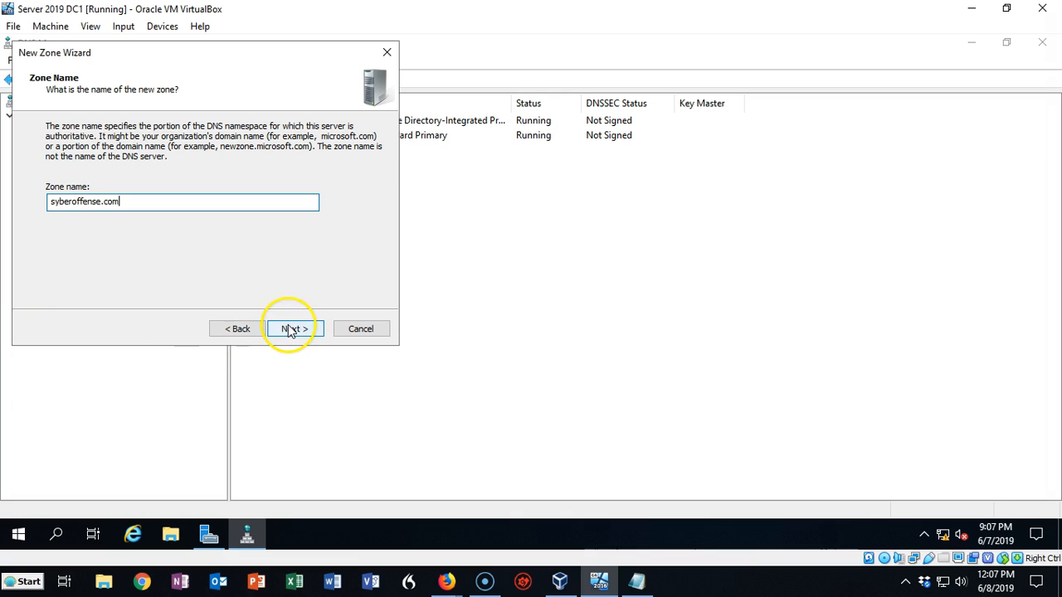
click(289, 329)
click(292, 329)
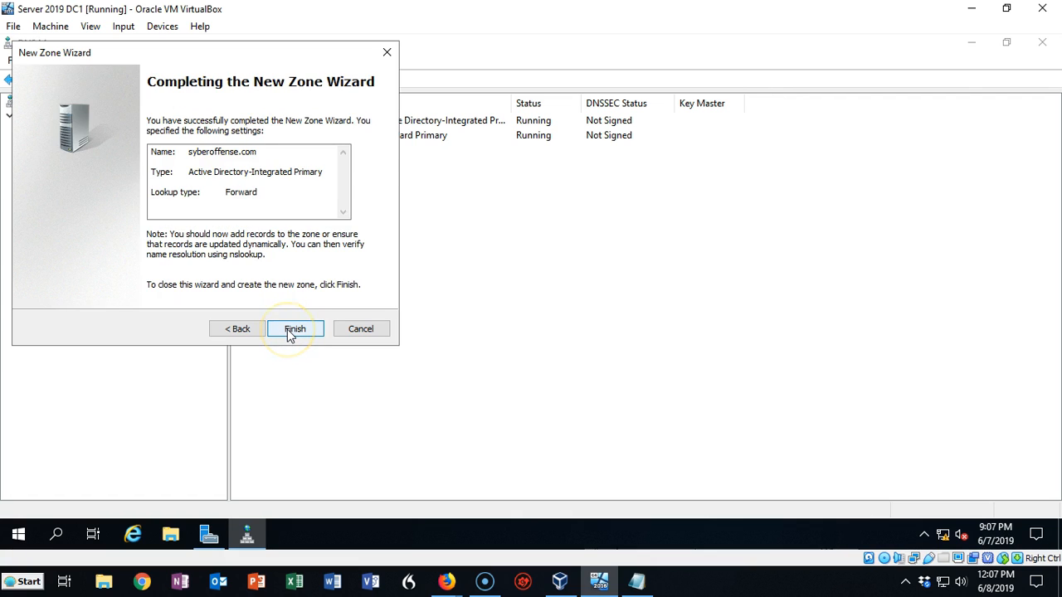
click(289, 329)
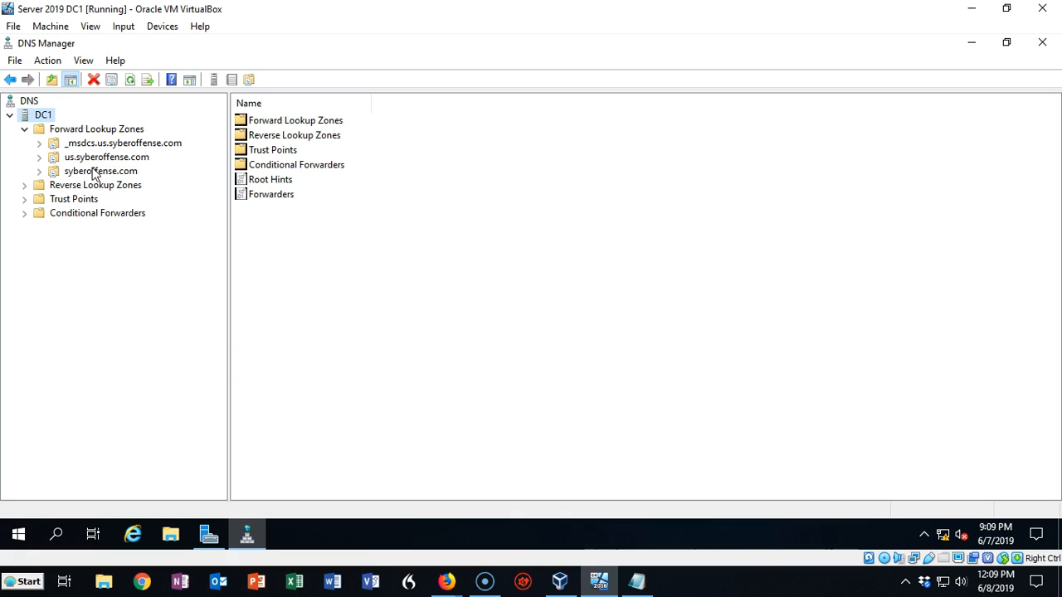
Add a host (A) record named mail with IP address 192.168.145.51 to the syberoffense.com zone, without an associated pointer record.
click(97, 299)
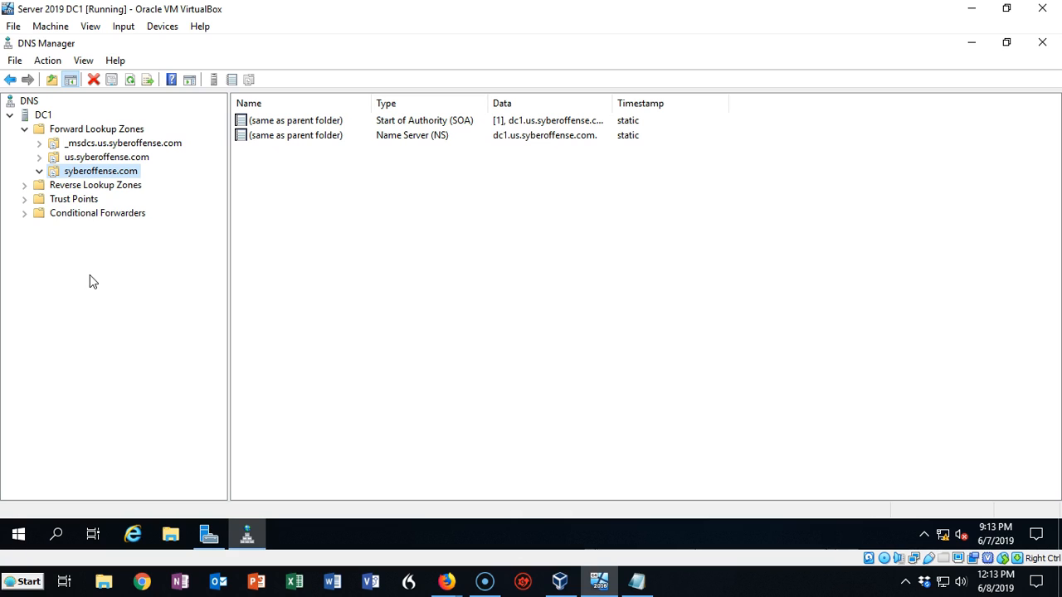
right_click(102, 176)
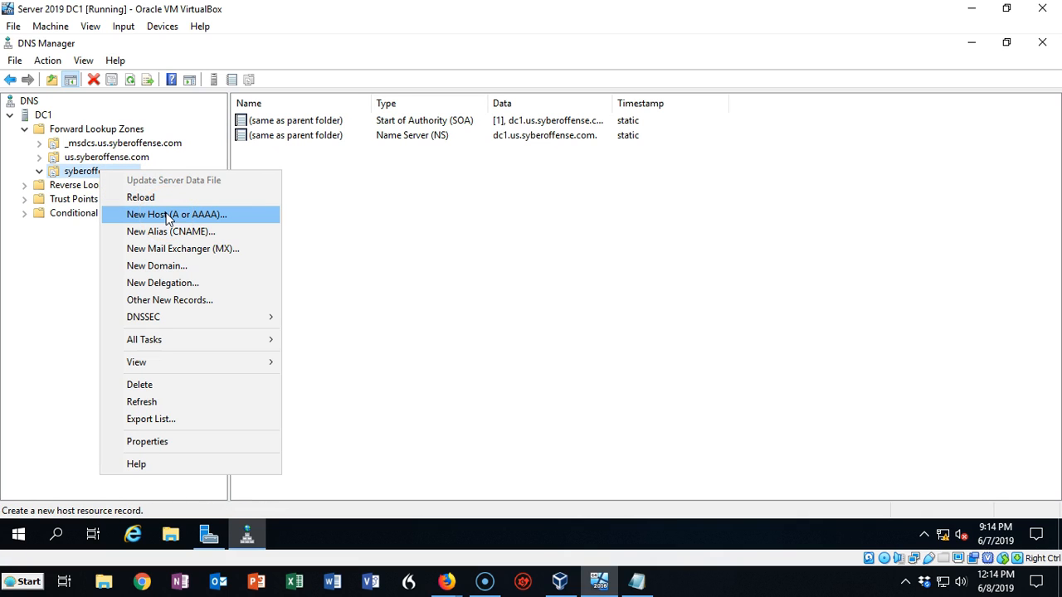
click(166, 215)
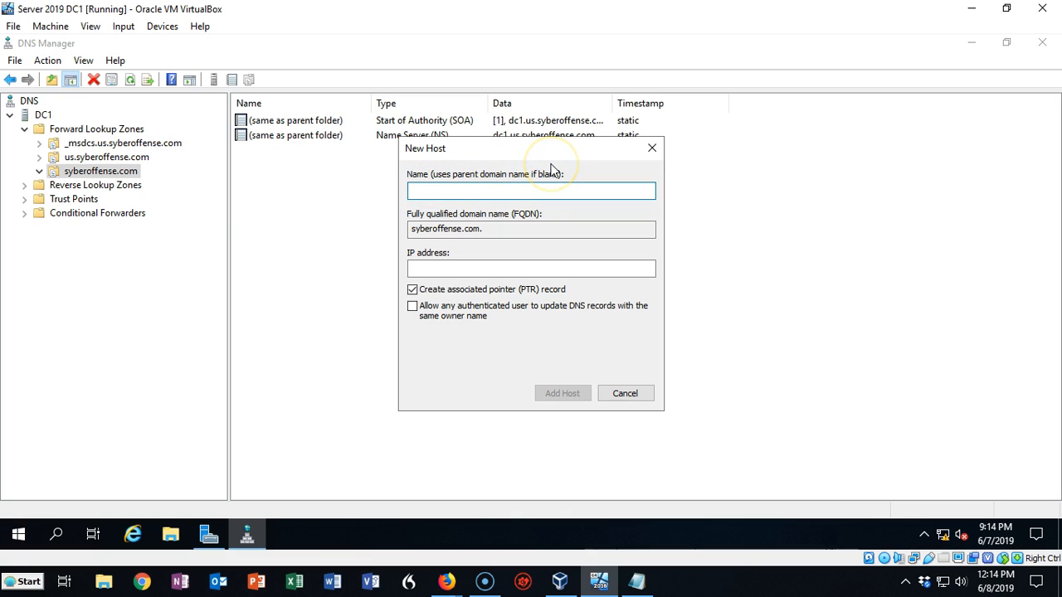
text(mail)
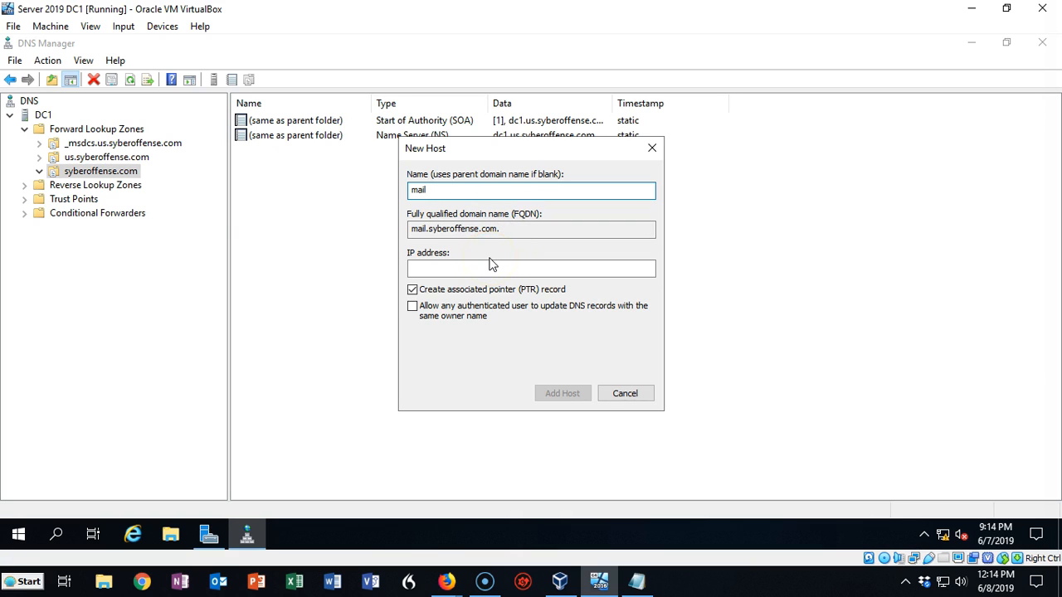
click(432, 267)
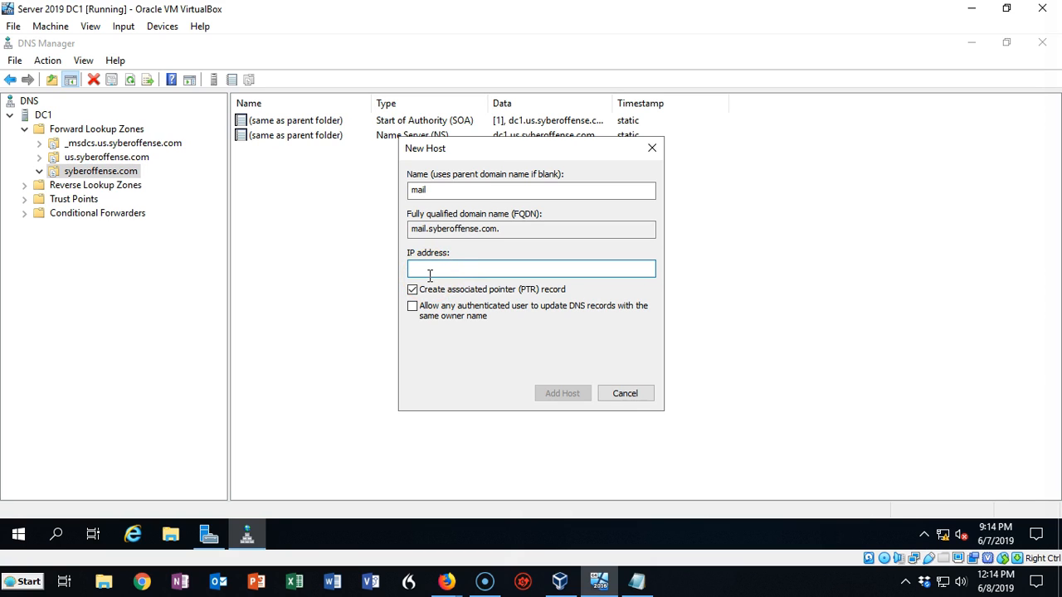
text(192.168.145.51)
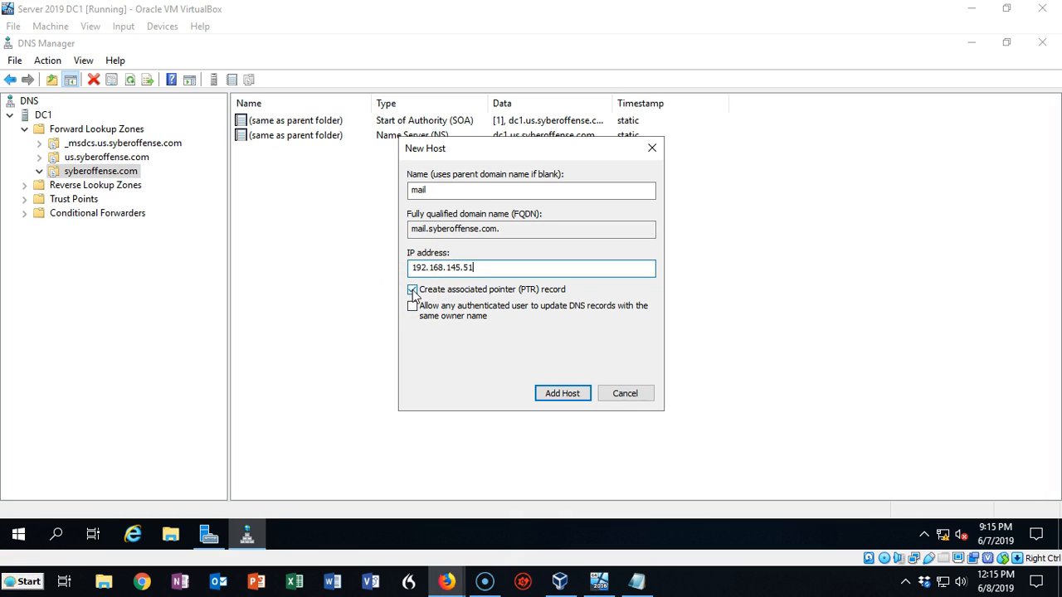
click(412, 291)
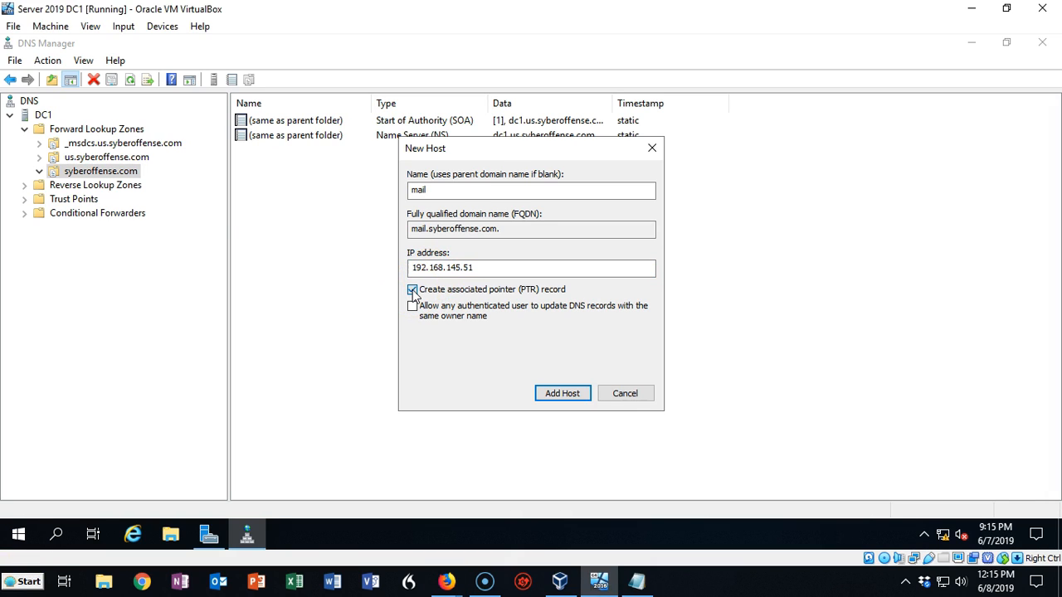
click(559, 395)
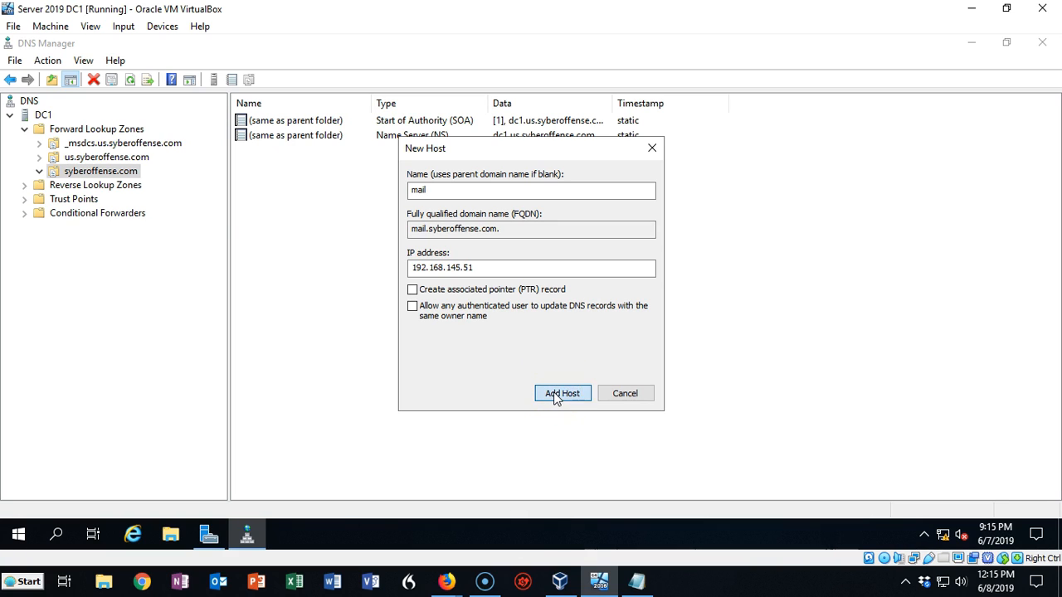
click(625, 394)
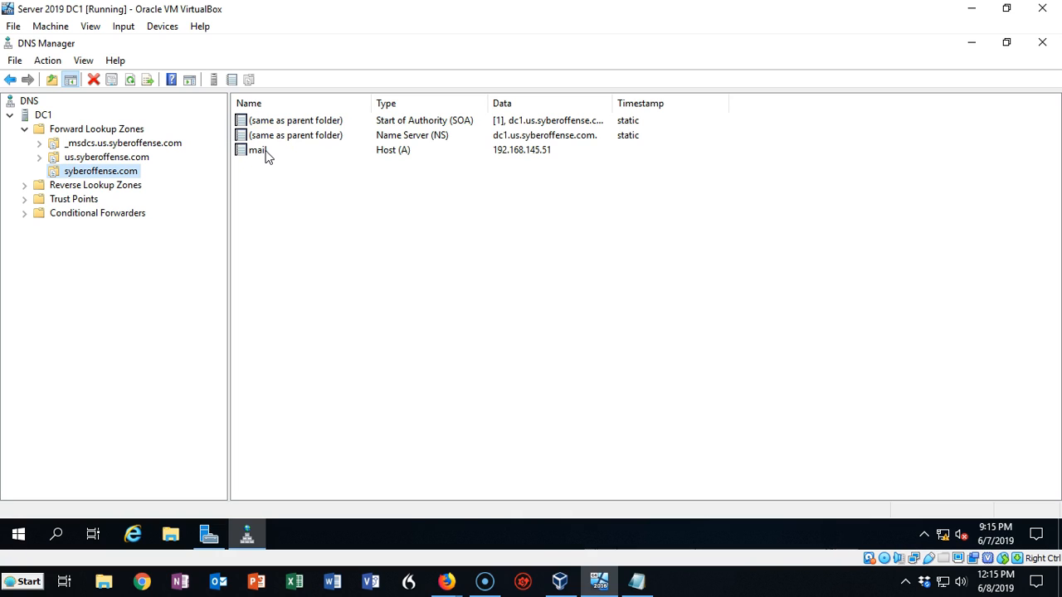
Create a mail exchanger (MX) record in syberoffense.com with a blank host name, the mail host record as mail server and priority 10.
right_click(336, 214)
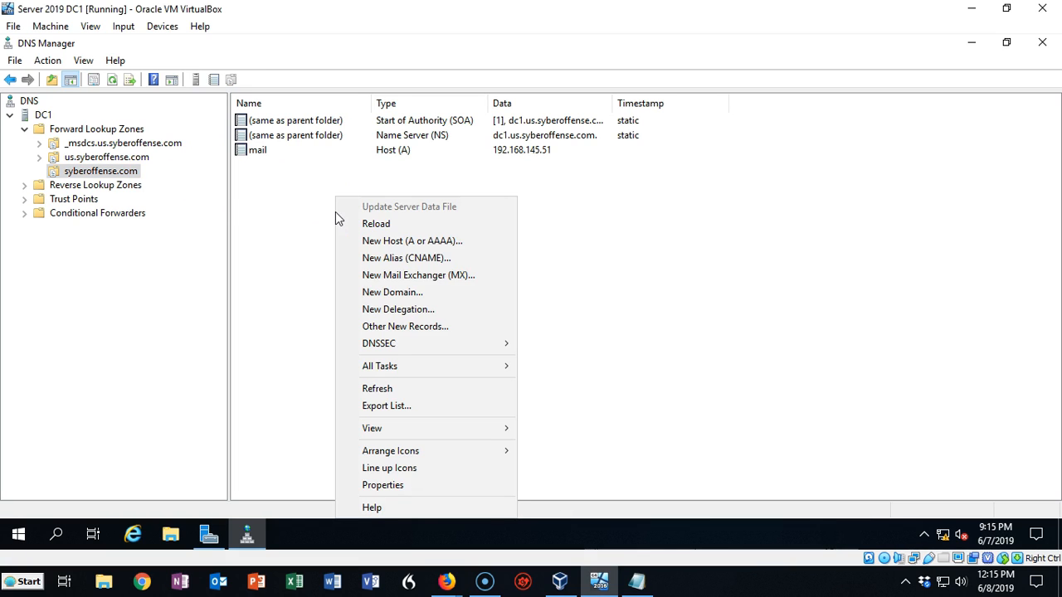
click(387, 276)
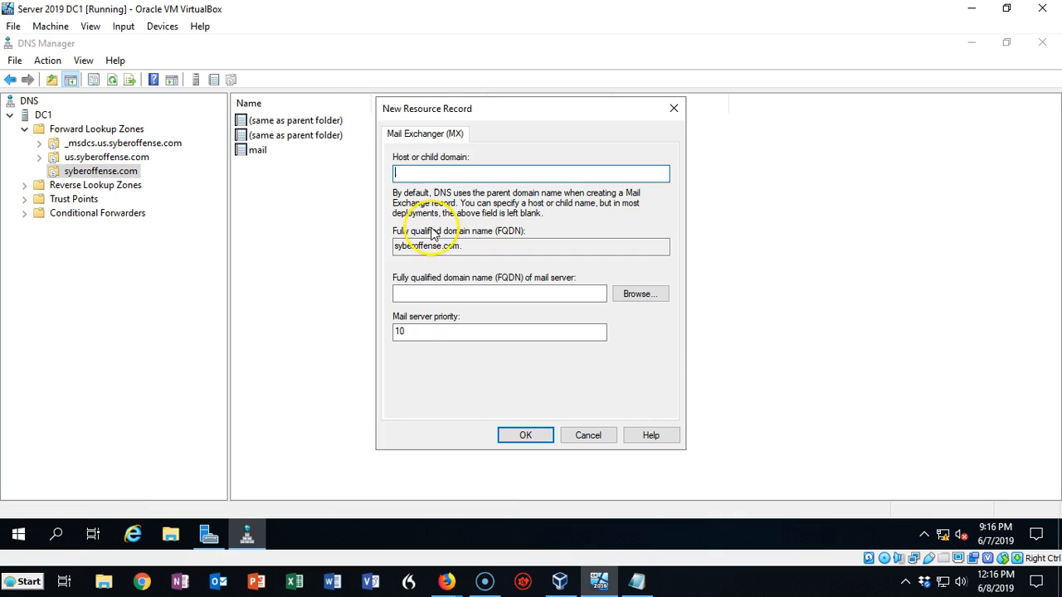
click(636, 296)
double_click(419, 235)
double_click(419, 233)
double_click(423, 256)
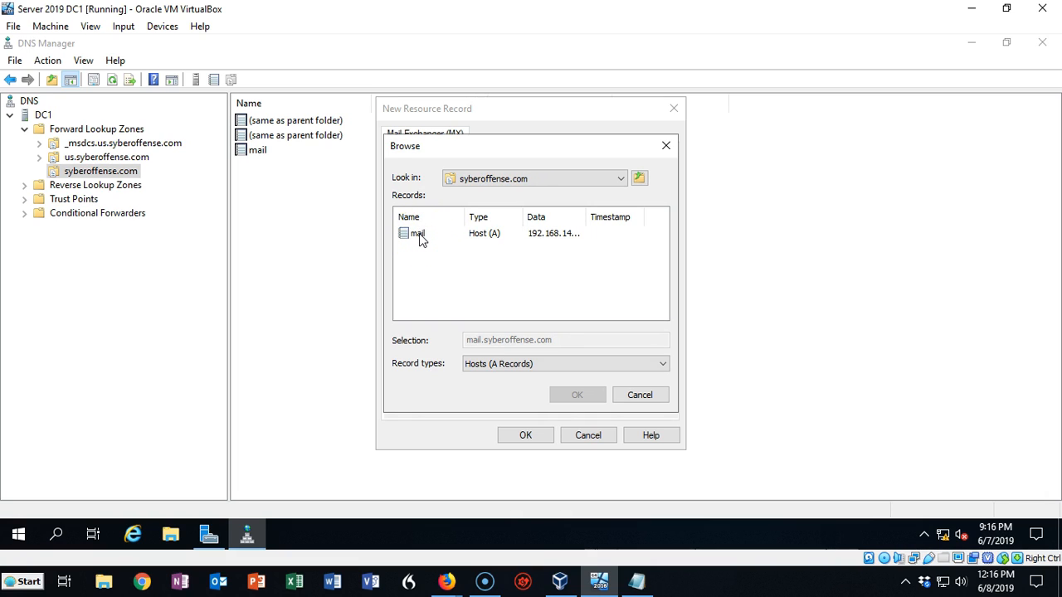
double_click(417, 234)
click(531, 433)
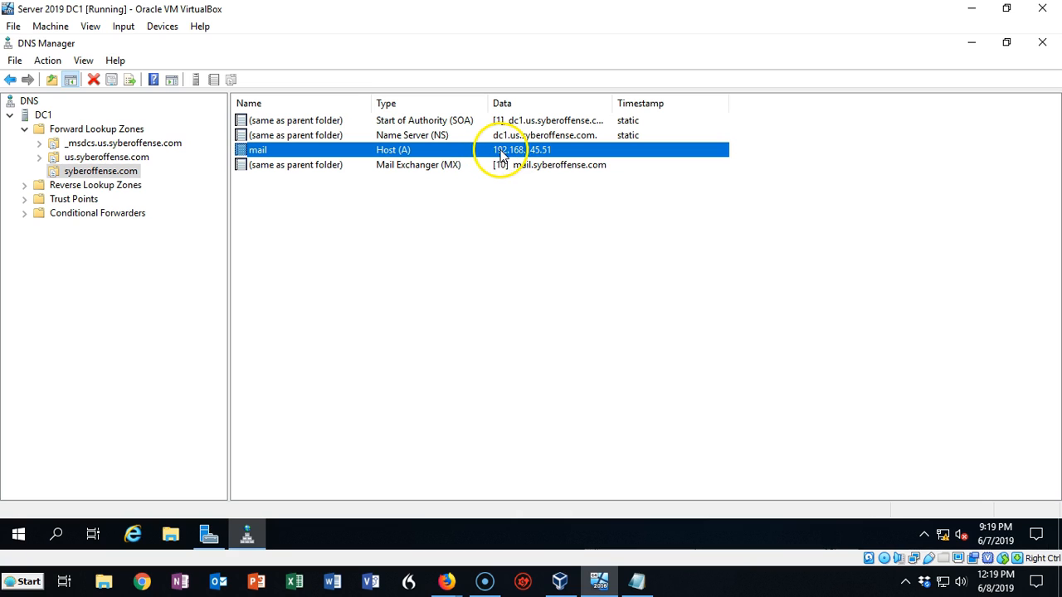
click(501, 205)
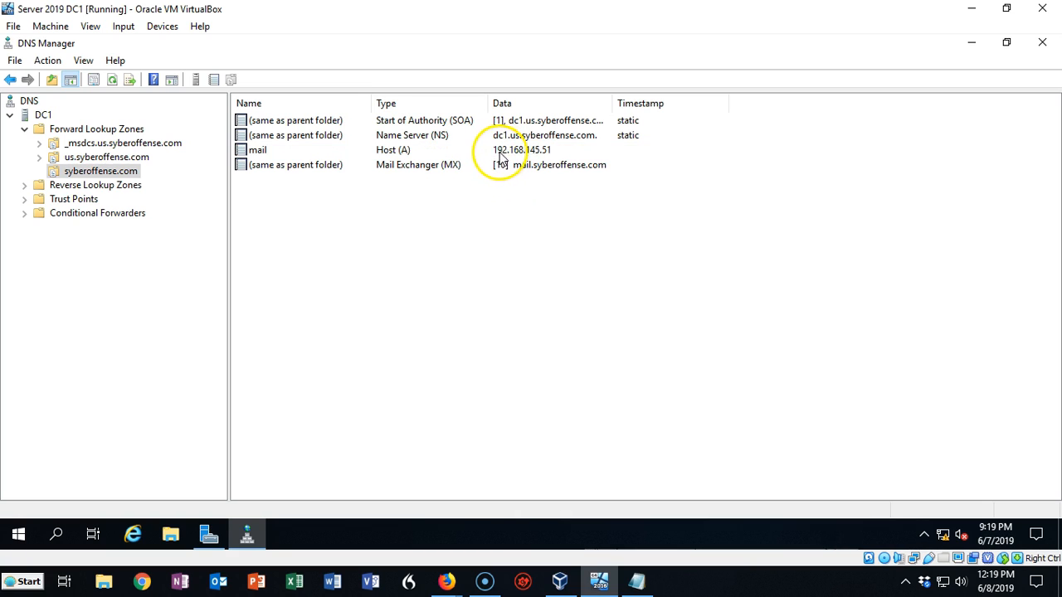
click(498, 152)
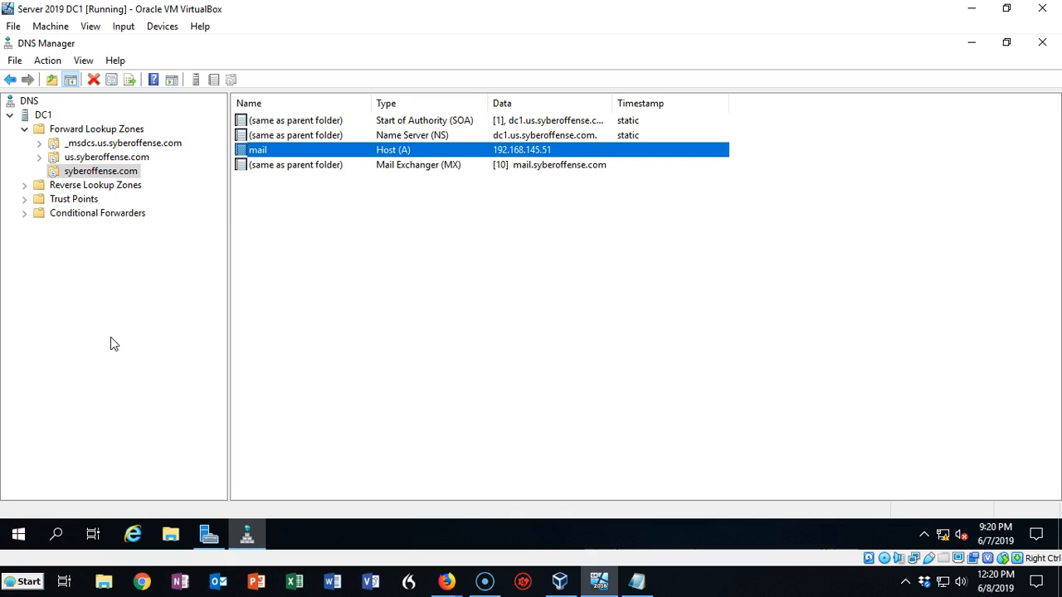
click(110, 341)
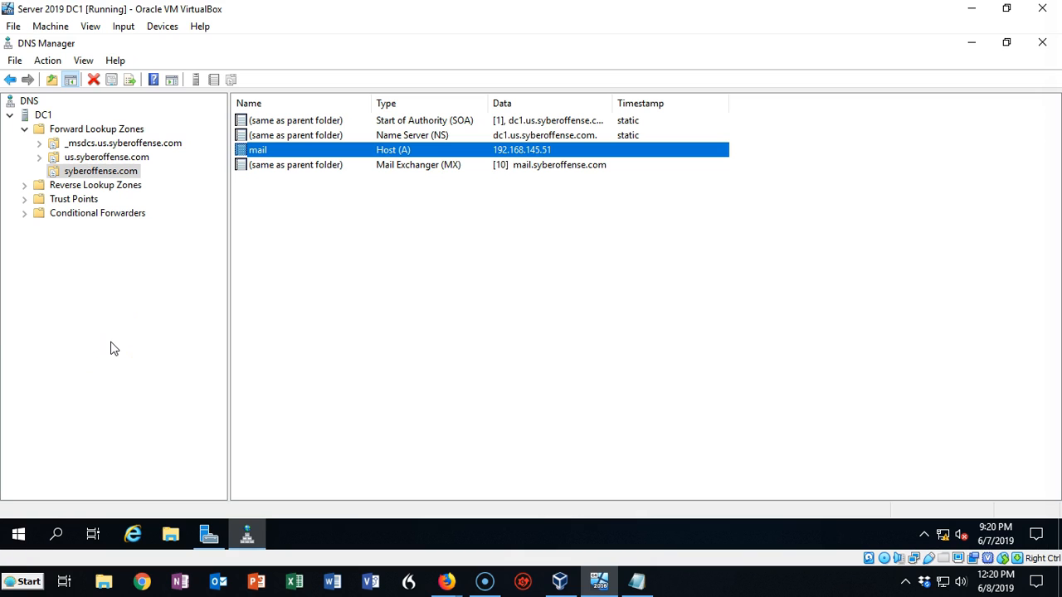